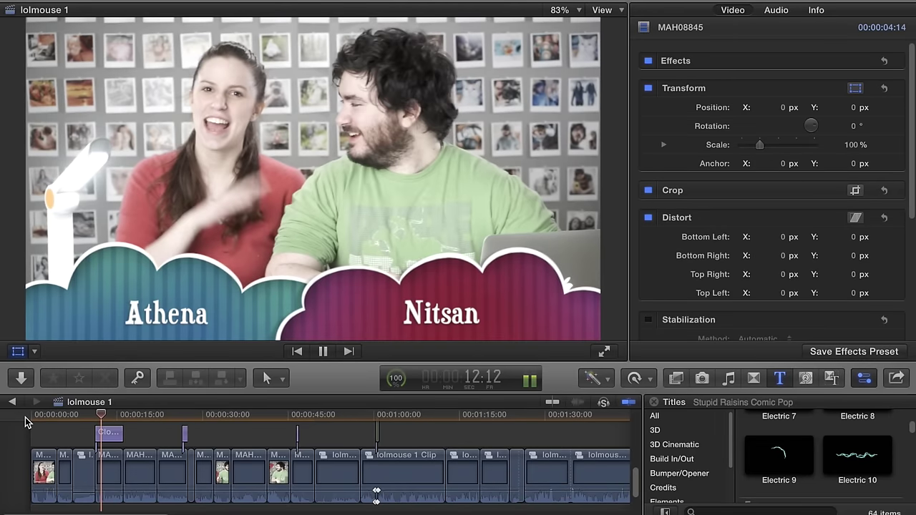
# Pause playback, jump to the Electric 3 title and play it to preview the effect
pyautogui.press('space')
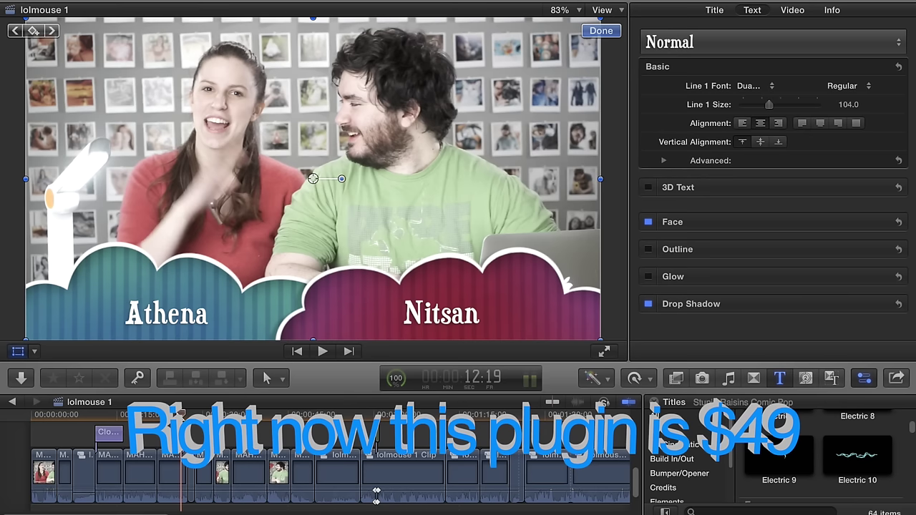
pyautogui.click(181, 415)
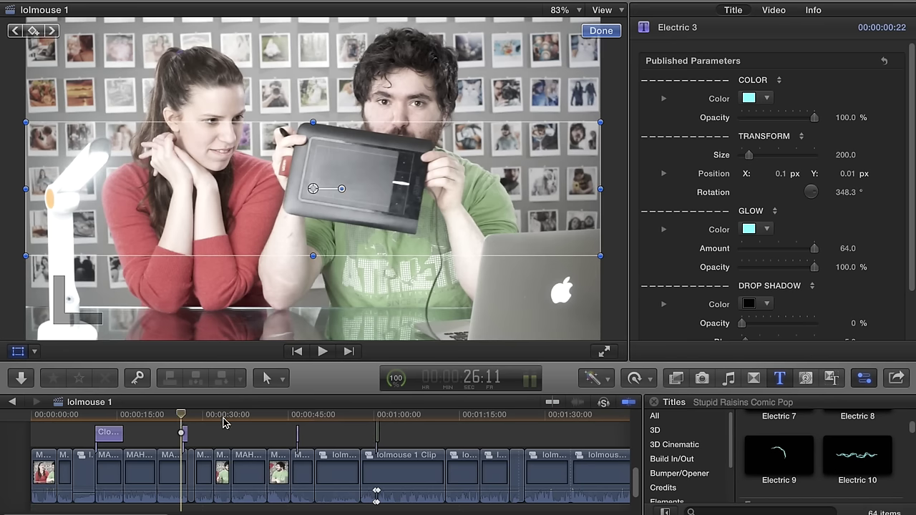
pyautogui.press('space')
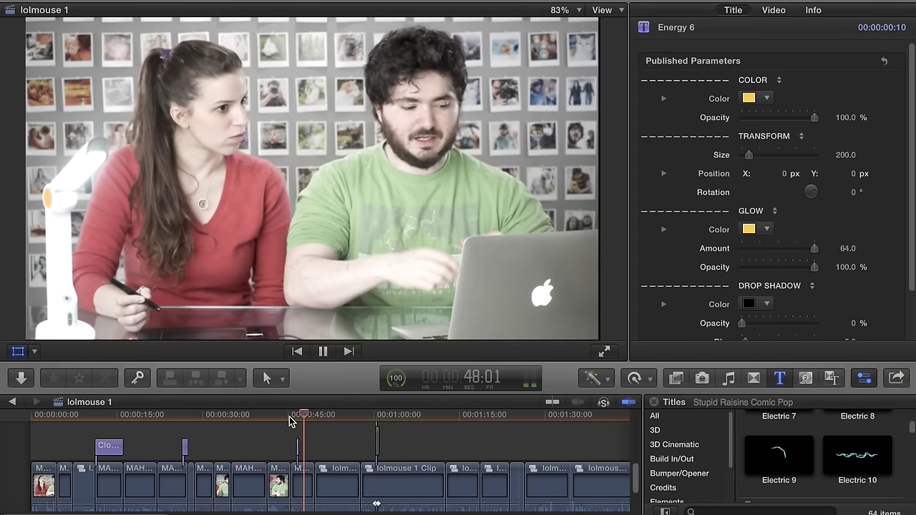
# Zoom the timeline out, move to the Energy 5 title at 2:51, then play it through
pyautogui.press('space')
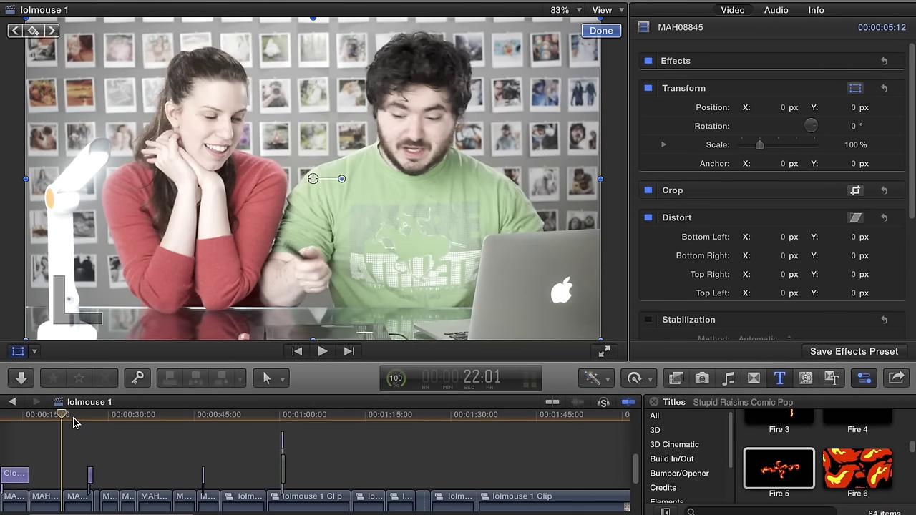
pyautogui.press('super+minus')
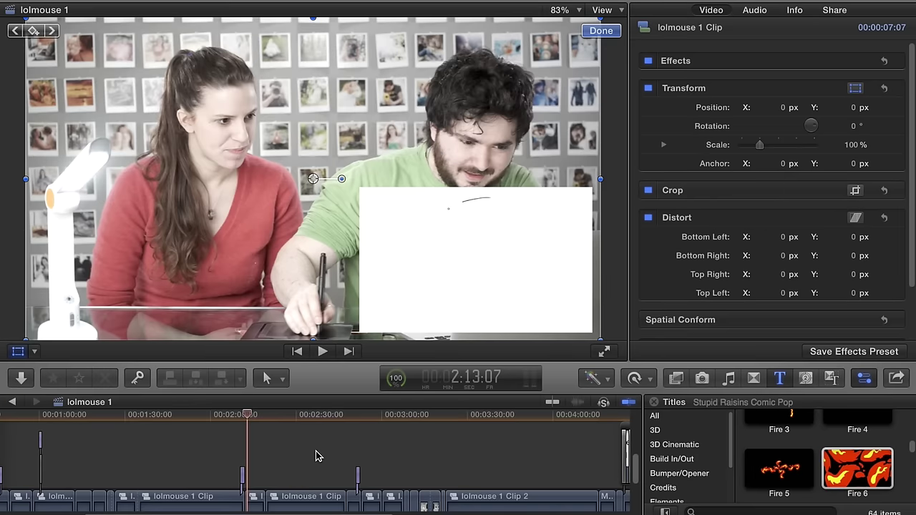
pyautogui.click(353, 422)
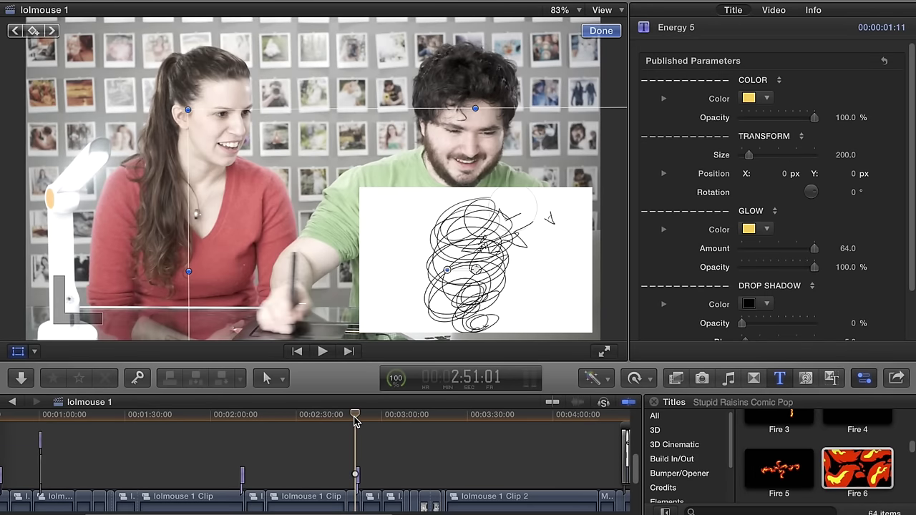
pyautogui.press('super+equal')
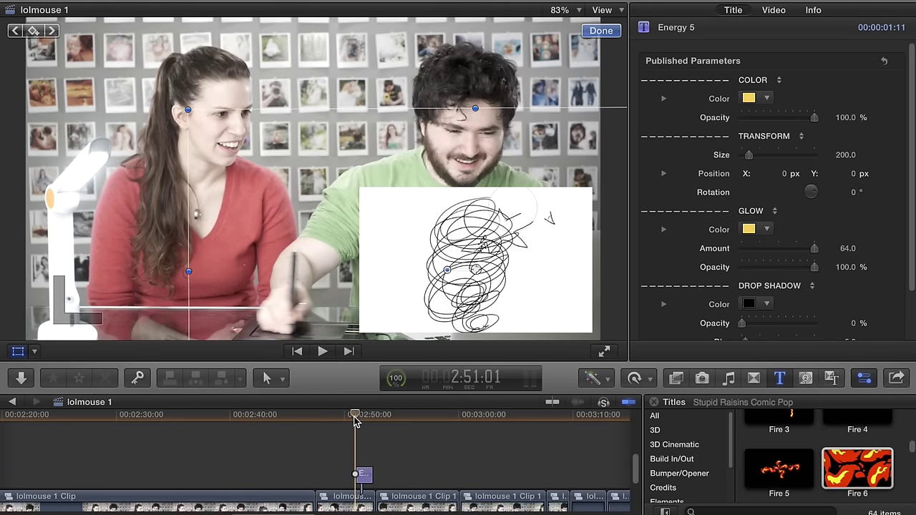
pyautogui.press('space')
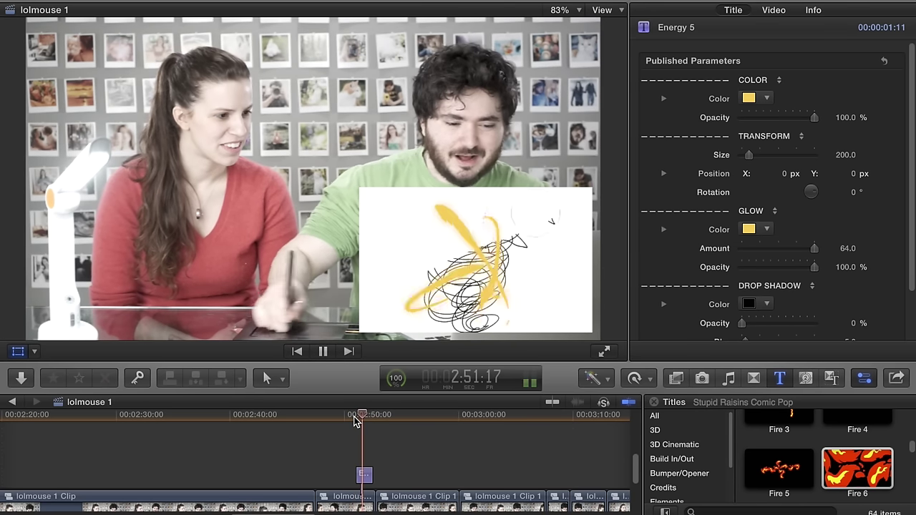
pyautogui.press('space')
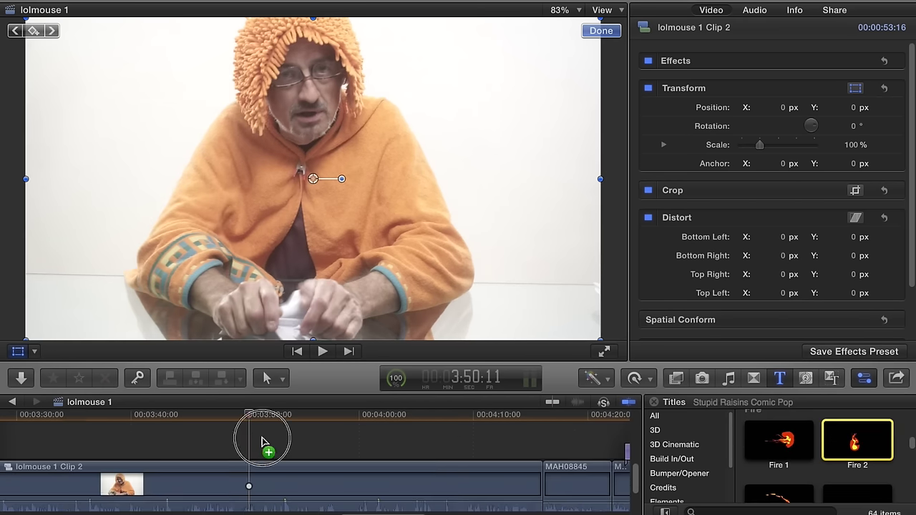
# Place the Fire 2 title above the hooded man's clip and play it back
pyautogui.moveTo(262, 440)
pyautogui.mouseDown()
pyautogui.moveTo(250, 437)
pyautogui.moveTo(254, 449)
pyautogui.mouseUp()
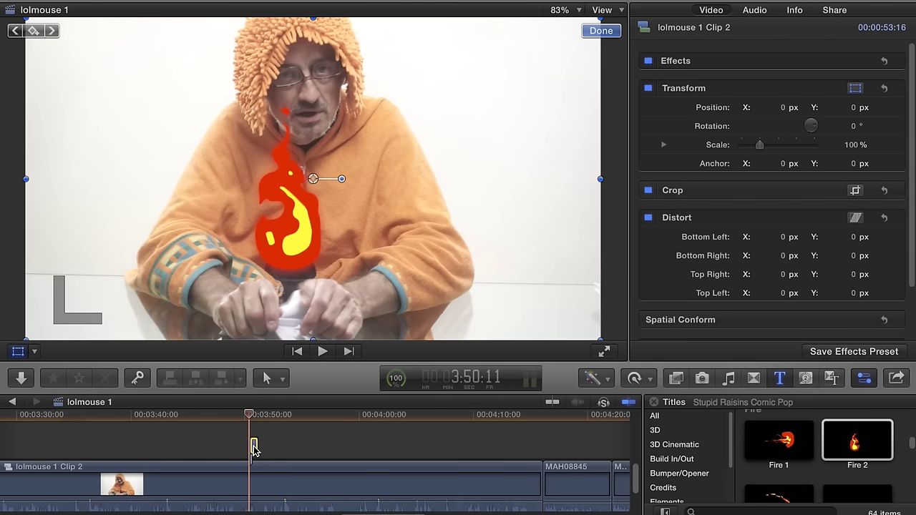
pyautogui.press('super+equal')
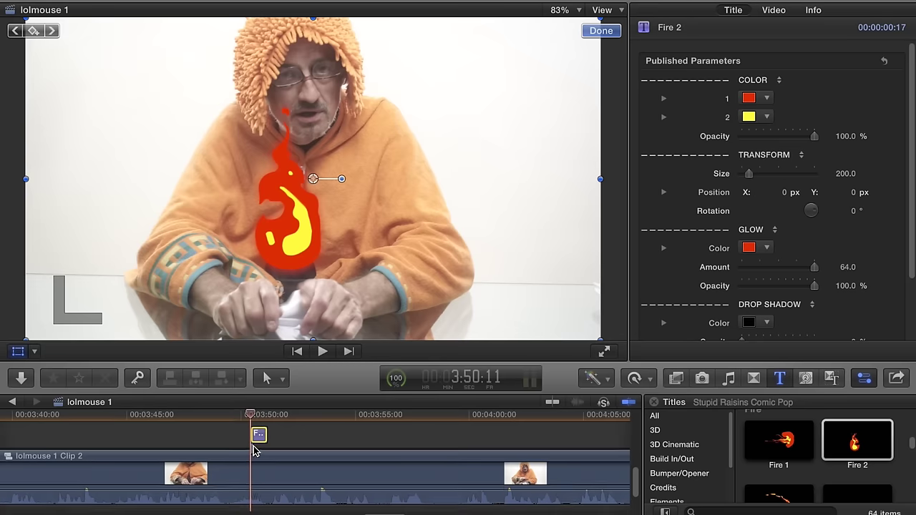
pyautogui.scroll(-1, 254, 451)
pyautogui.click(244, 417)
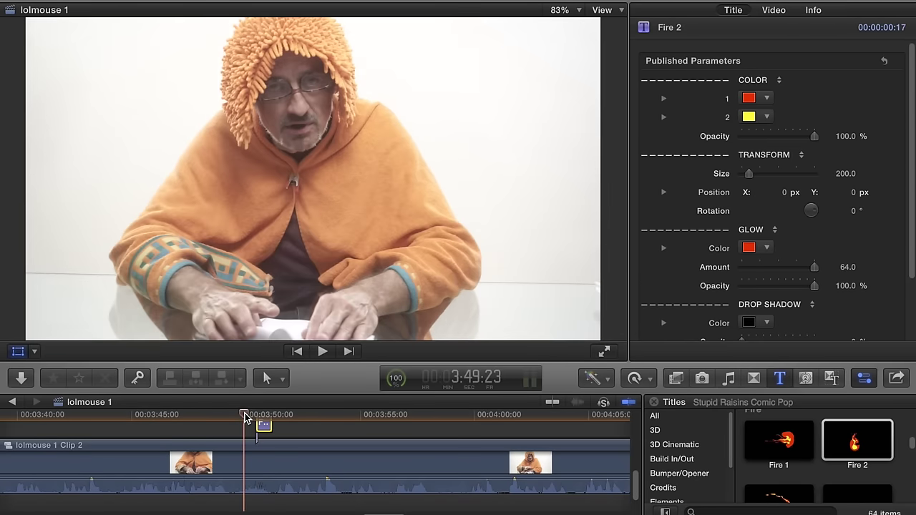
pyautogui.press('space')
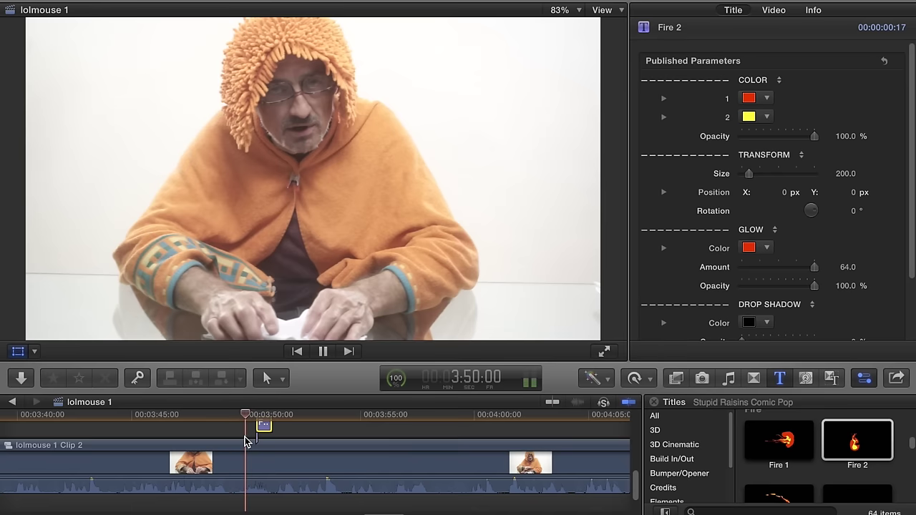
pyautogui.press('space')
# Drag the Fire 2 flame down toward the man's hands and replay it
pyautogui.click(279, 244)
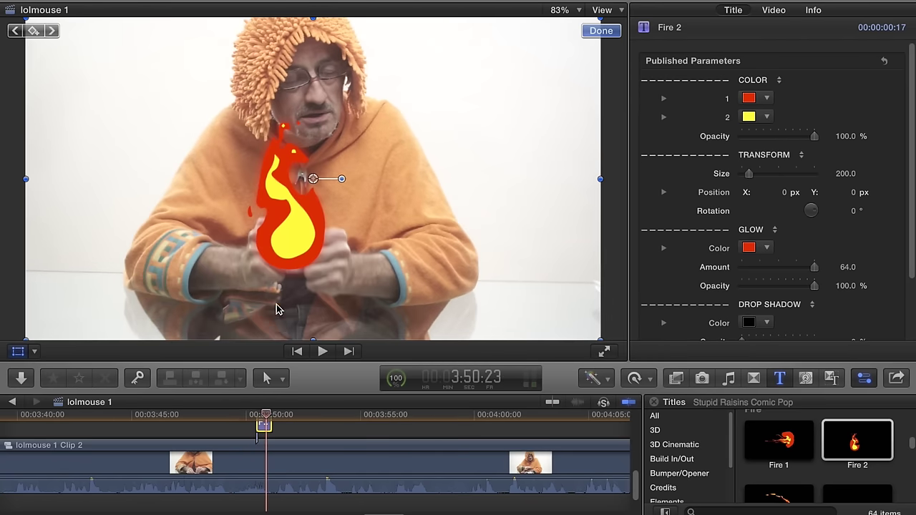
pyautogui.moveTo(313, 178); pyautogui.dragTo(306, 249)
pyautogui.click(247, 440)
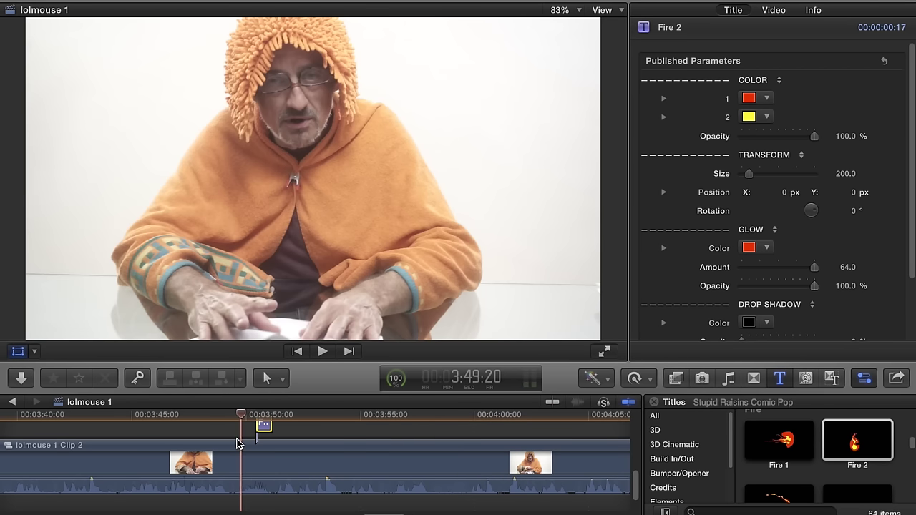
pyautogui.press('space')
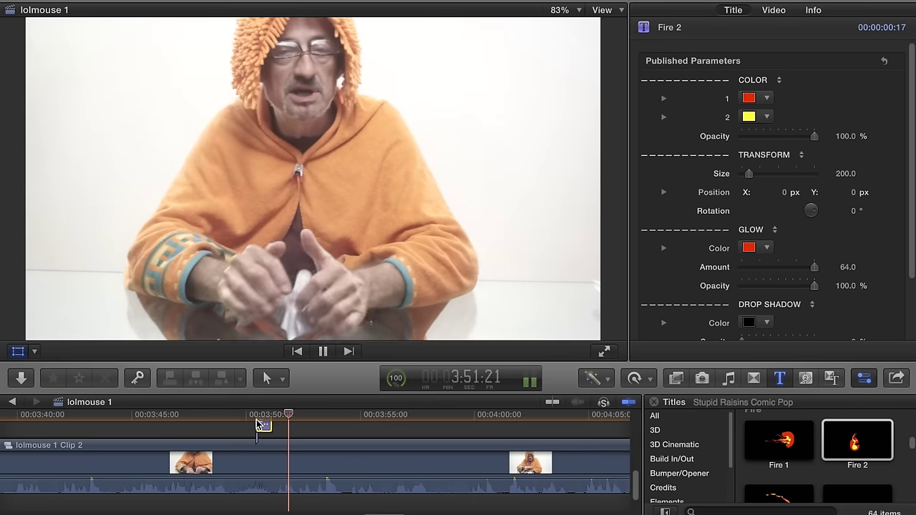
pyautogui.press('space')
pyautogui.click(265, 415)
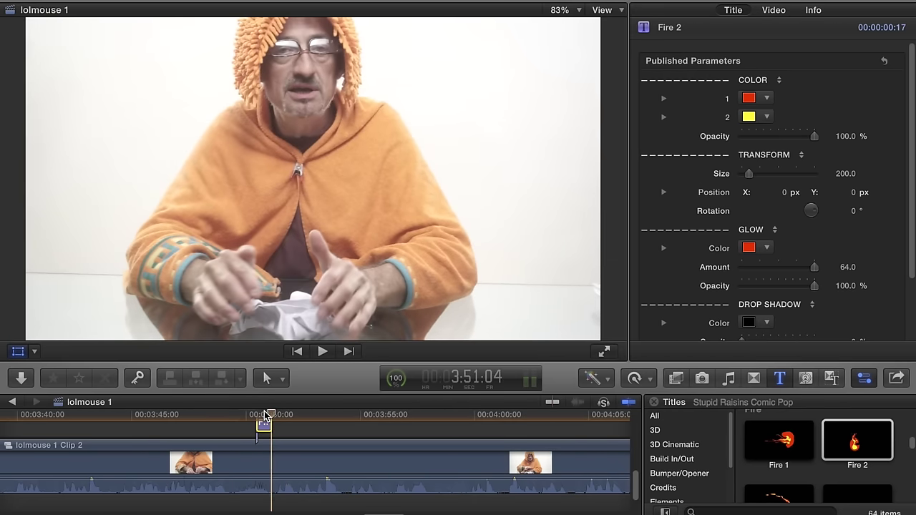
# Set the Fire 2 flame's Color 1 to light cyan and its Glow Color to white
pyautogui.click(256, 415)
pyautogui.click(261, 425)
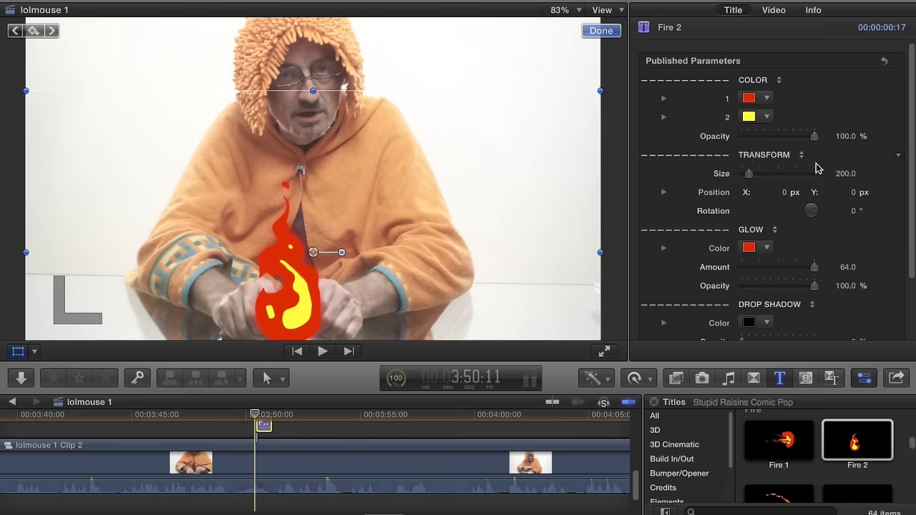
pyautogui.click(749, 98)
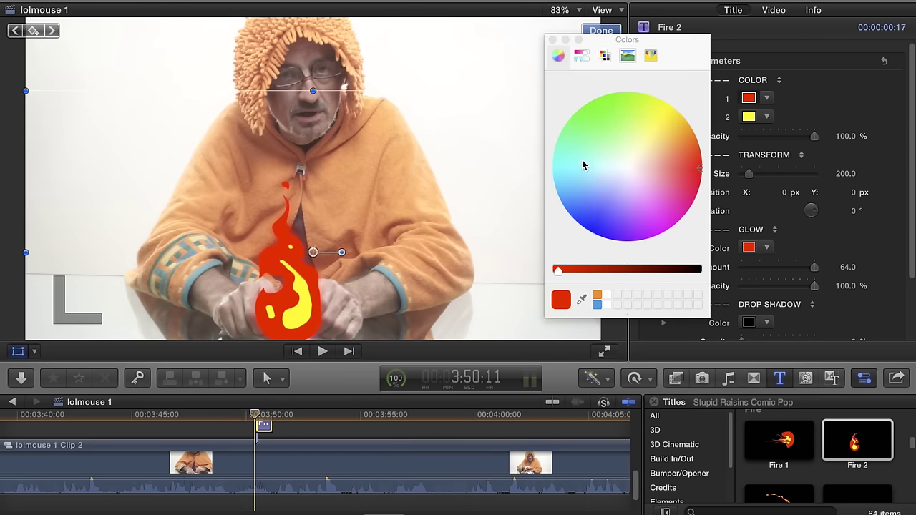
pyautogui.click(581, 159)
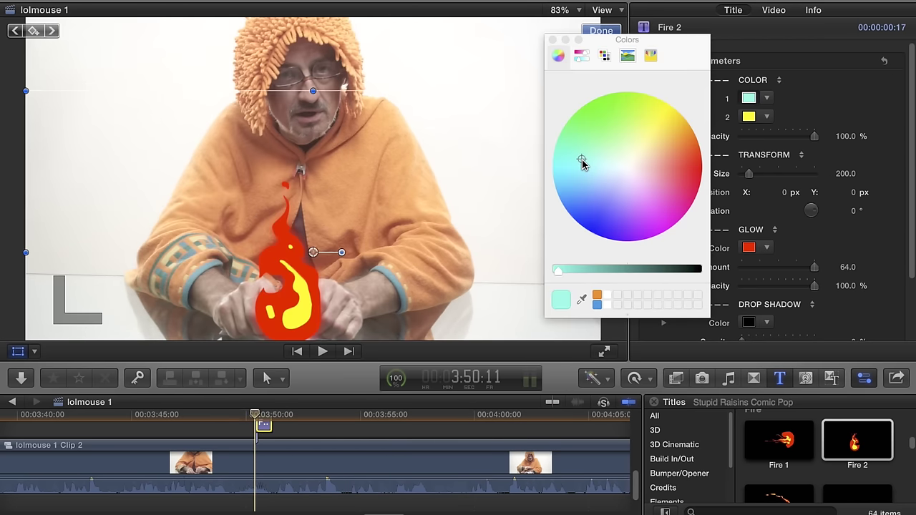
pyautogui.click(554, 39)
pyautogui.click(748, 248)
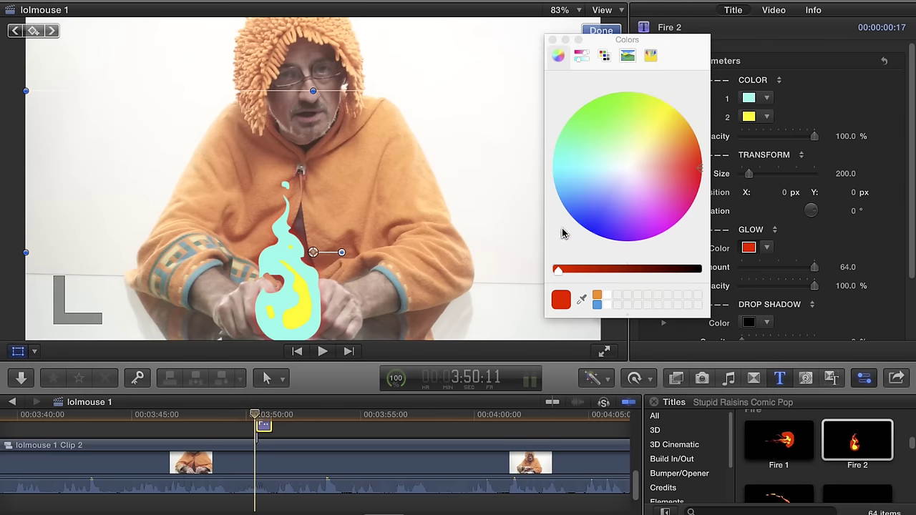
pyautogui.moveTo(689, 169); pyautogui.dragTo(695, 138)
pyautogui.click(749, 248)
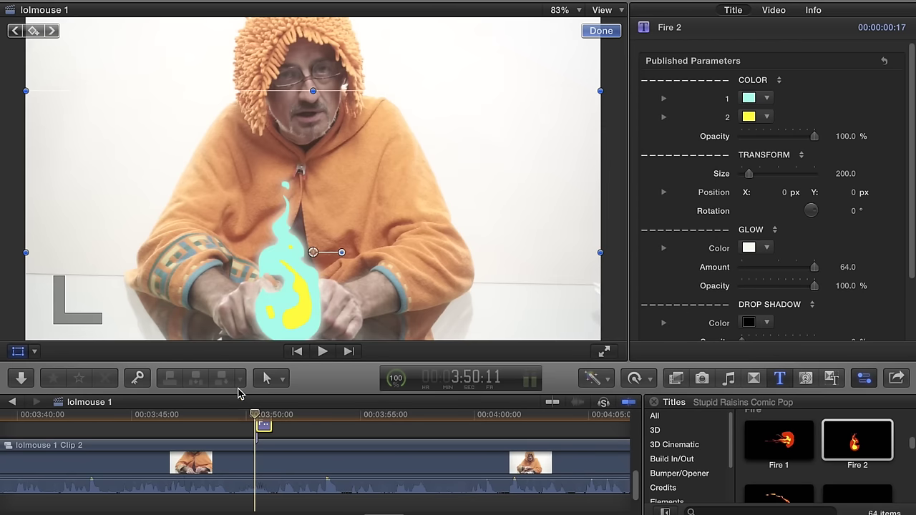
# Rotate the flame upside down to 195° and move it down onto the man's hands
pyautogui.moveTo(343, 256); pyautogui.dragTo(235, 250)
pyautogui.moveTo(313, 251); pyautogui.dragTo(274, 296)
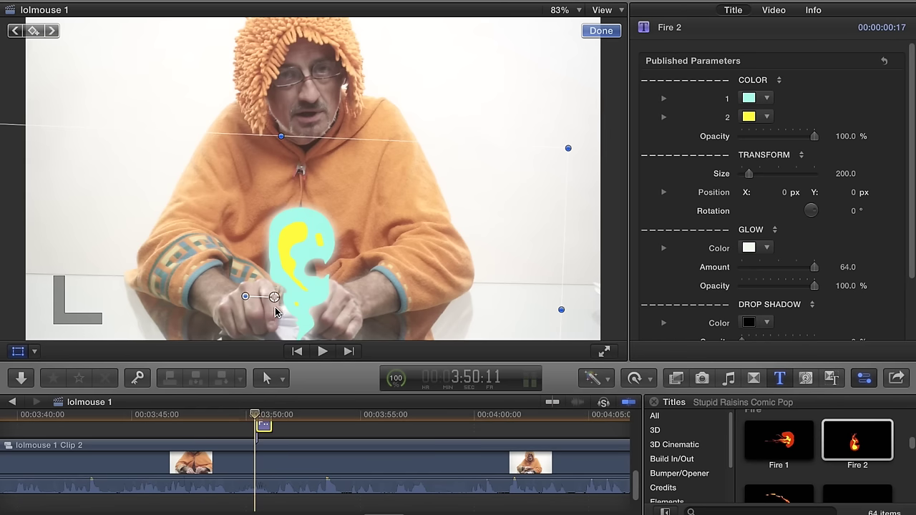
pyautogui.moveTo(275, 298); pyautogui.dragTo(265, 360)
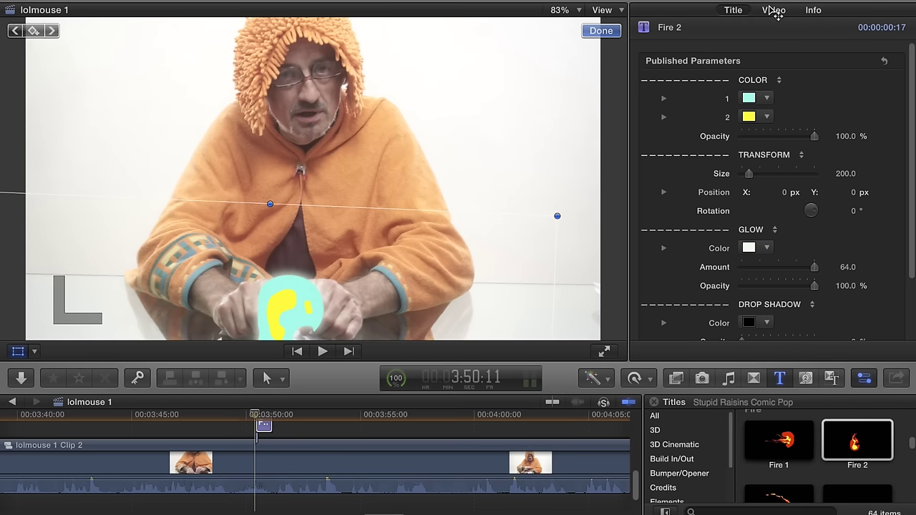
# Add a Fire 2 position keyframe, then a few frames later drag the flame higher
pyautogui.click(774, 11)
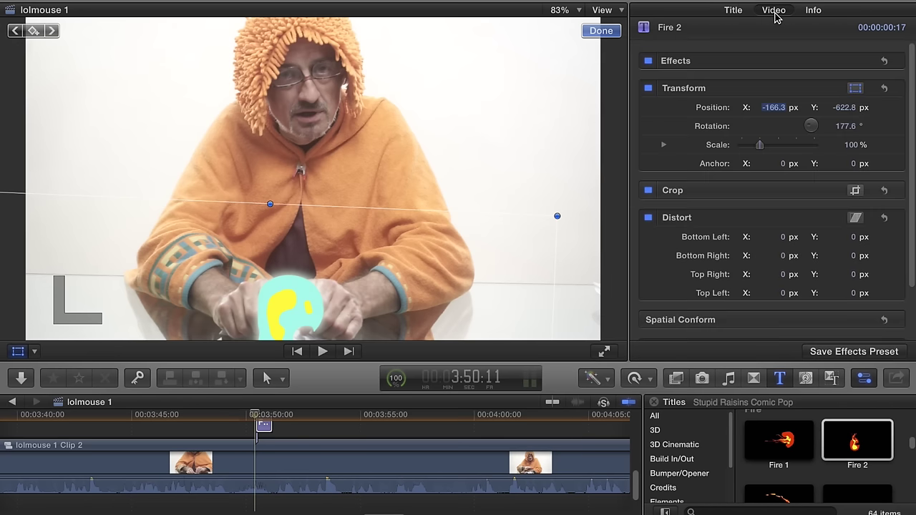
pyautogui.click(884, 112)
pyautogui.click(272, 420)
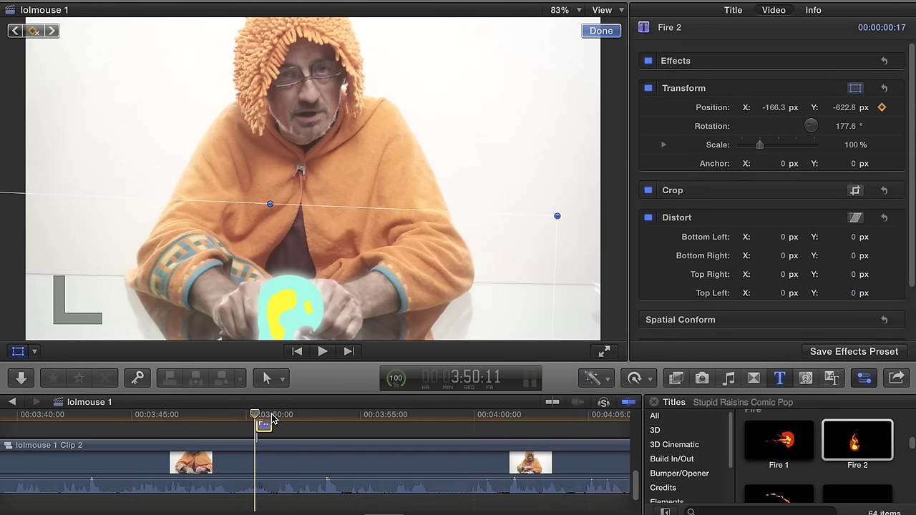
pyautogui.click(272, 421)
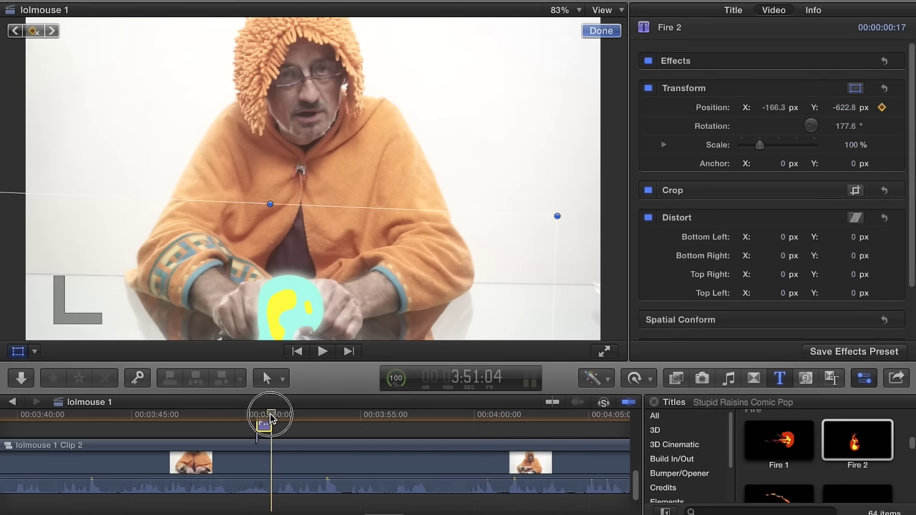
pyautogui.press('super+equal')
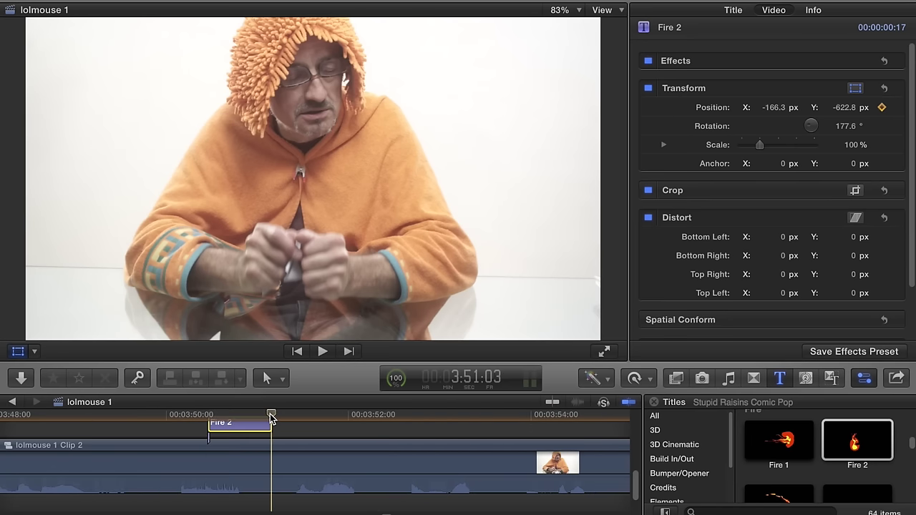
pyautogui.press('Left')
pyautogui.press('Left')
pyautogui.press('Left')
pyautogui.press('Left')
pyautogui.press('Left')
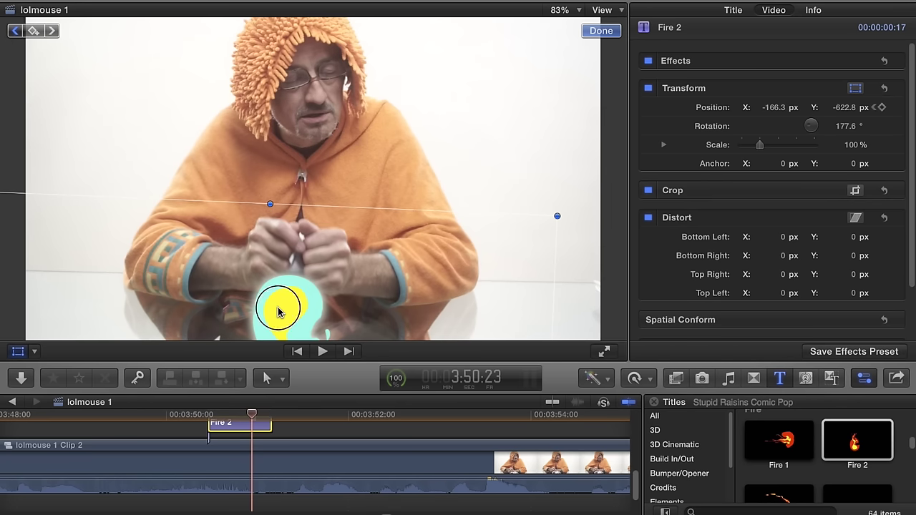
pyautogui.moveTo(280, 309); pyautogui.dragTo(292, 238)
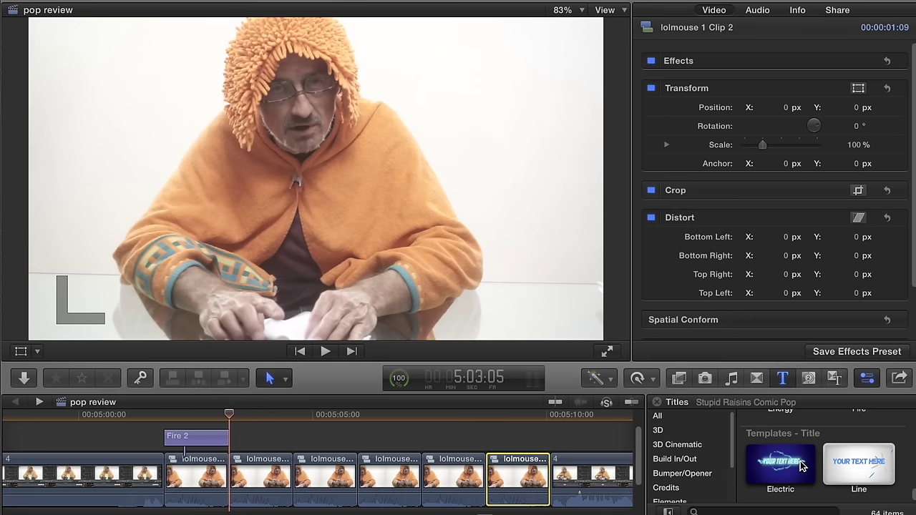
# Find Smoke 7 in the Titles browser and drop it after Fire 2 above the hooded man's clips
pyautogui.scroll(5, 801, 465)
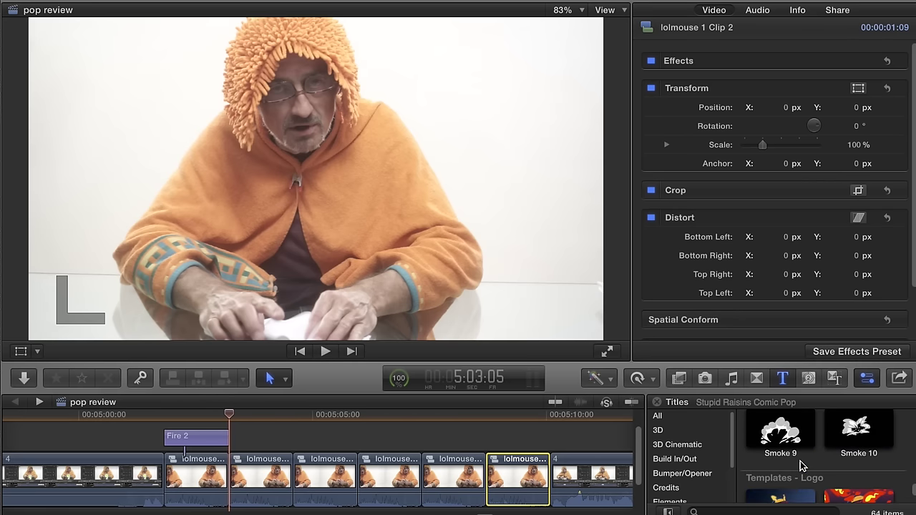
pyautogui.scroll(-3, 801, 466)
pyautogui.scroll(1, 801, 466)
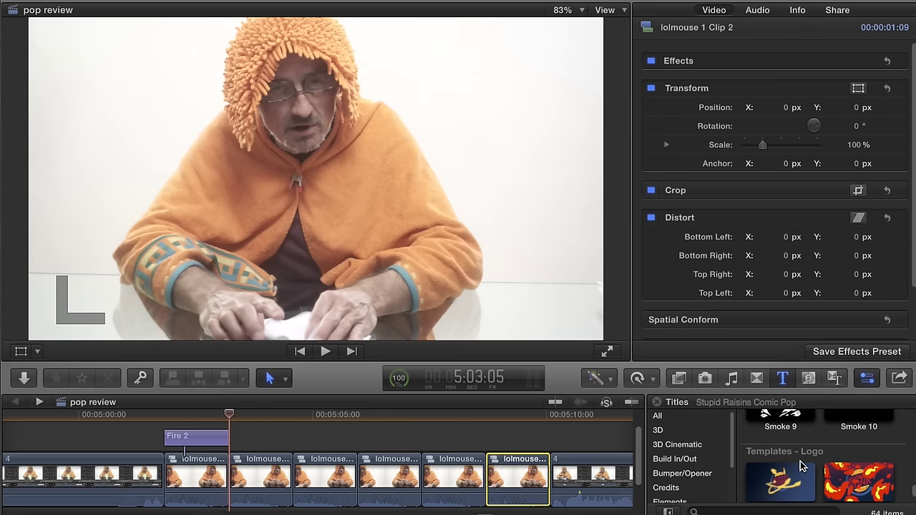
pyautogui.scroll(3, 801, 466)
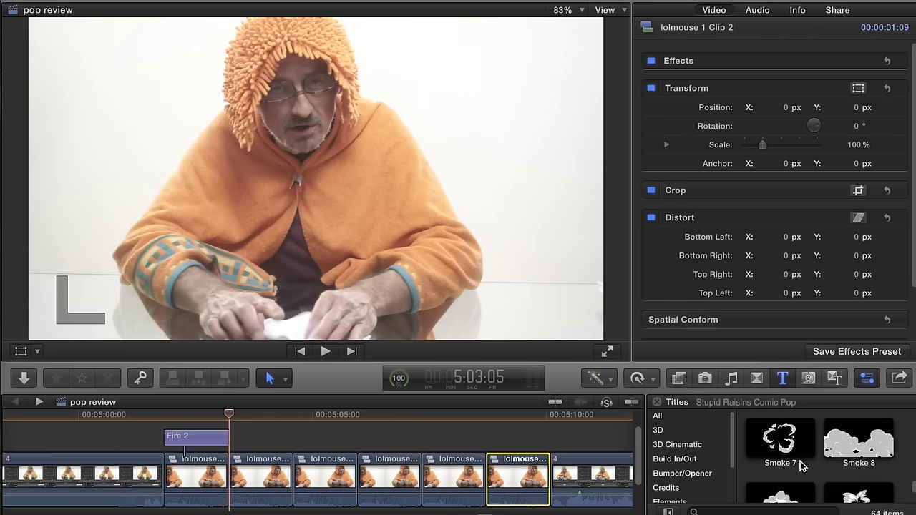
pyautogui.moveTo(782, 454); pyautogui.dragTo(288, 436)
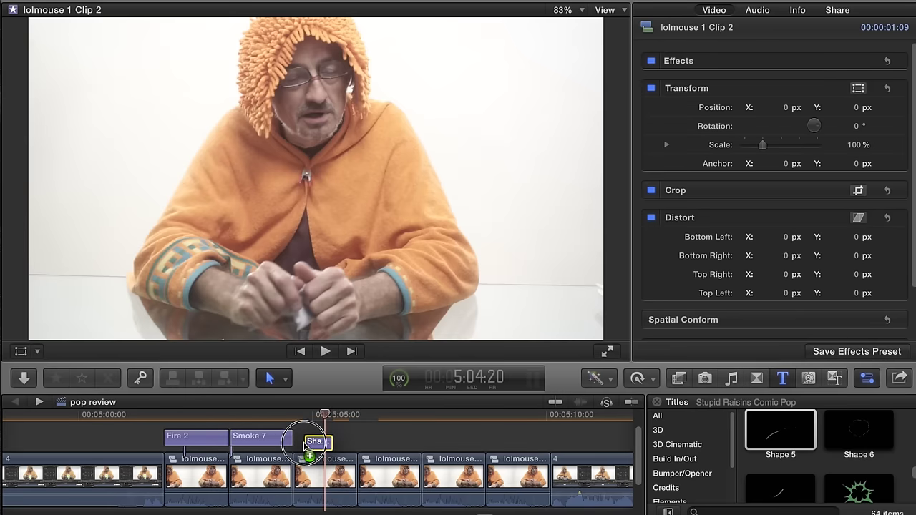
# Scale the green Shape 5 streak to about 71%, stretch it wider and rotate it to −19°
pyautogui.click(21, 352)
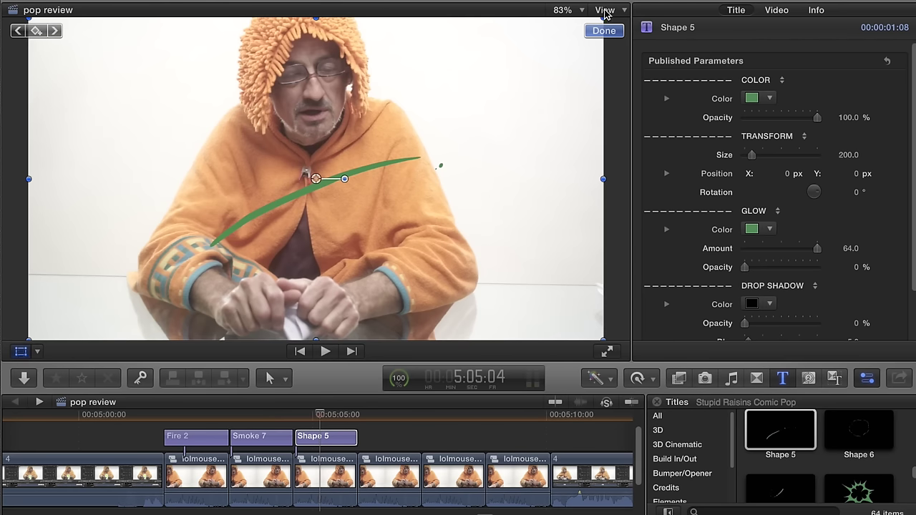
pyautogui.moveTo(604, 18); pyautogui.dragTo(492, 147)
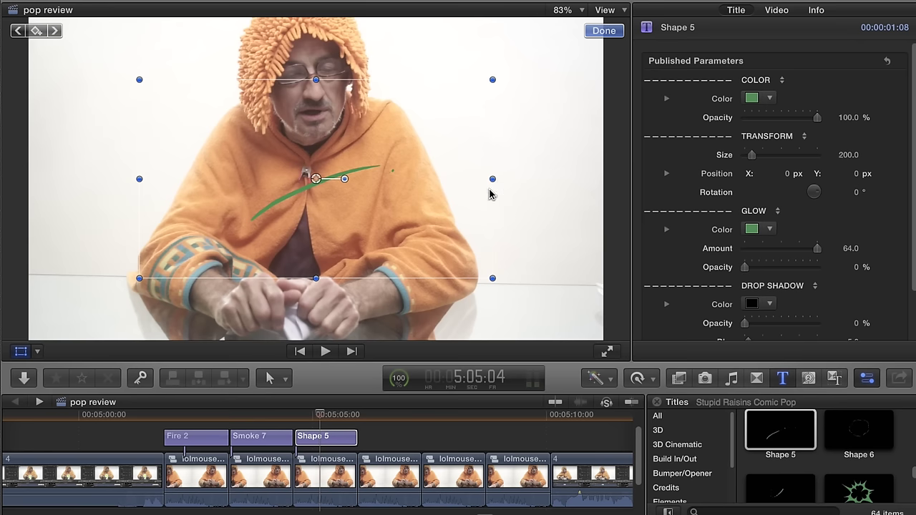
pyautogui.moveTo(494, 179); pyautogui.dragTo(566, 179)
pyautogui.moveTo(345, 179); pyautogui.dragTo(344, 188)
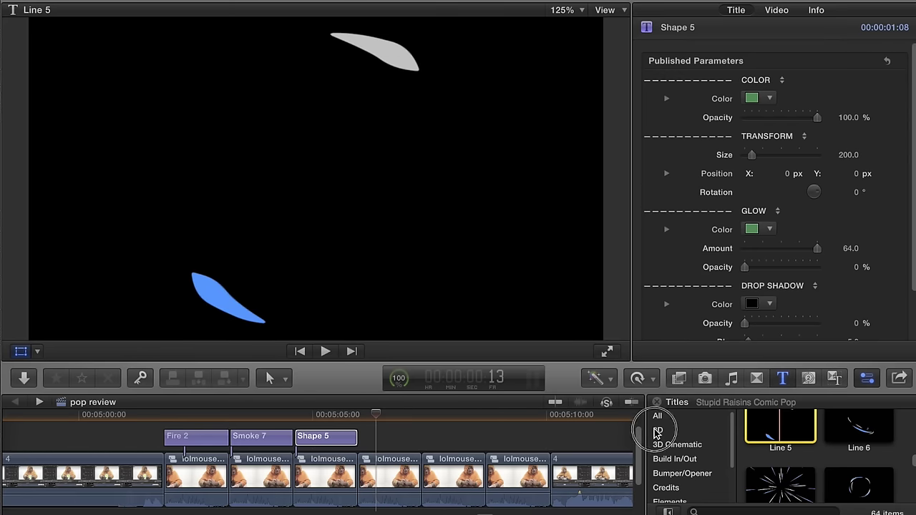
# Connect Line 5 after Shape 5 with Q and drag its end out by five frames
pyautogui.click(383, 437)
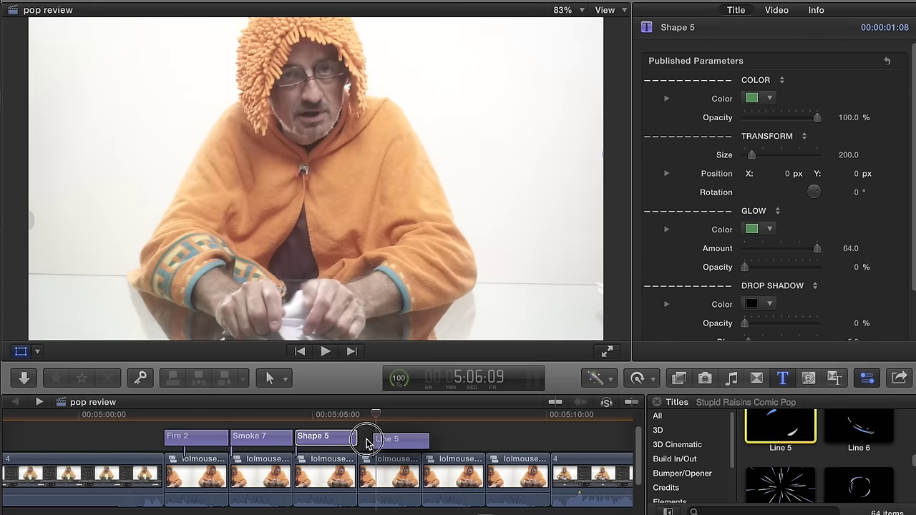
pyautogui.press('q')
pyautogui.moveTo(414, 441); pyautogui.dragTo(381, 438)
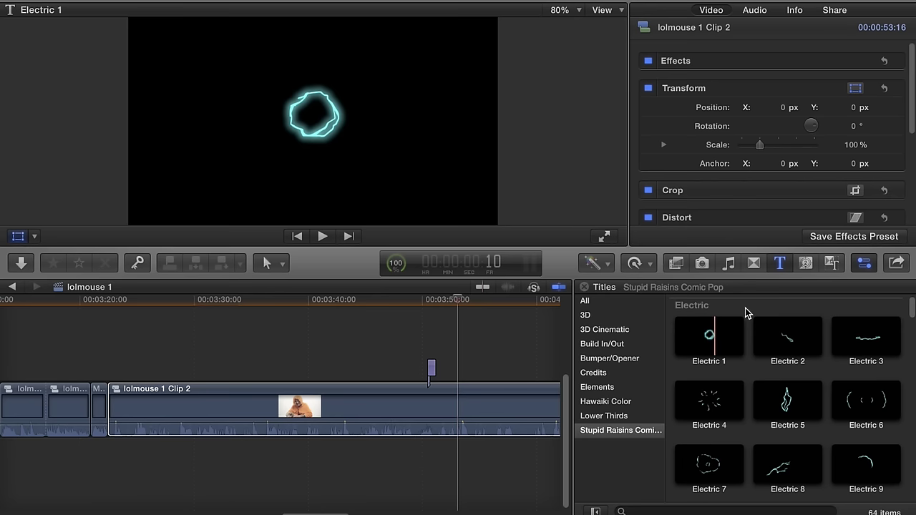
# Browse the Electric and Energy titles, then drop Electric 5 above lolmouse 1 Clip 2 near 3:33
pyautogui.hotkey('shift', 't')
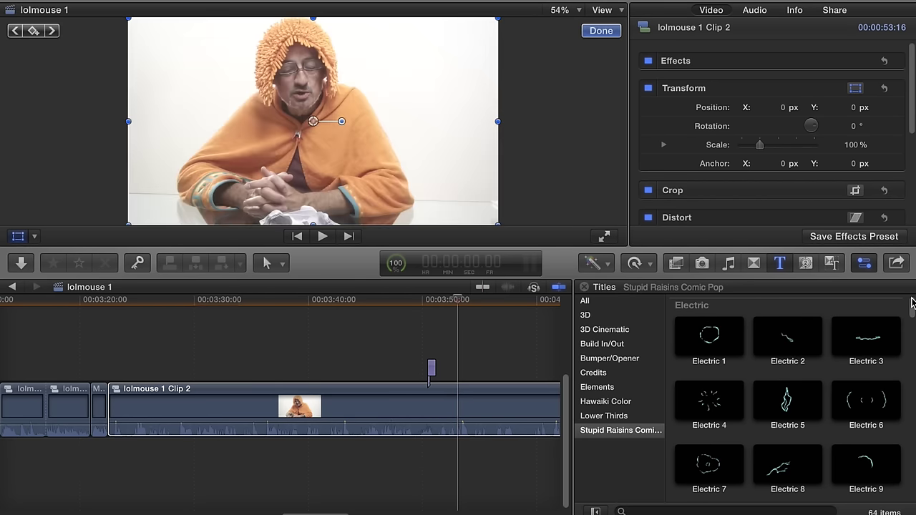
pyautogui.moveTo(911, 308); pyautogui.dragTo(911, 329)
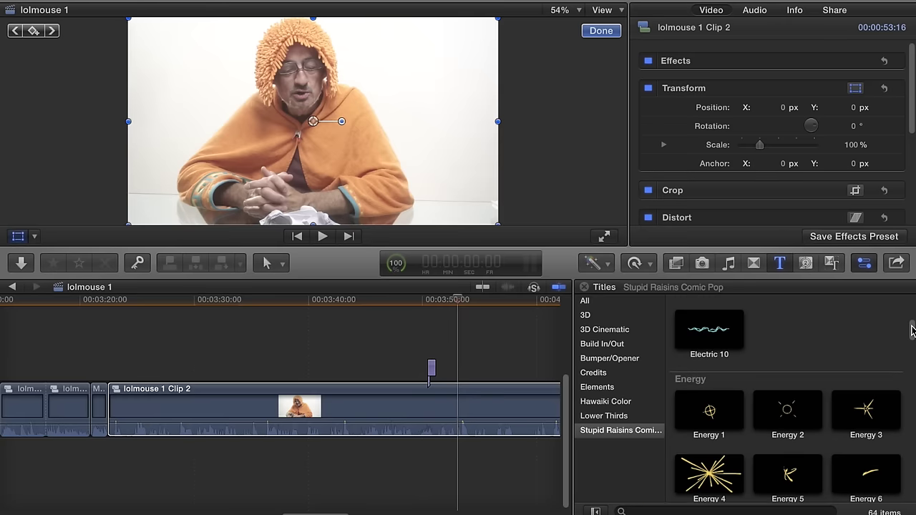
pyautogui.click(720, 479)
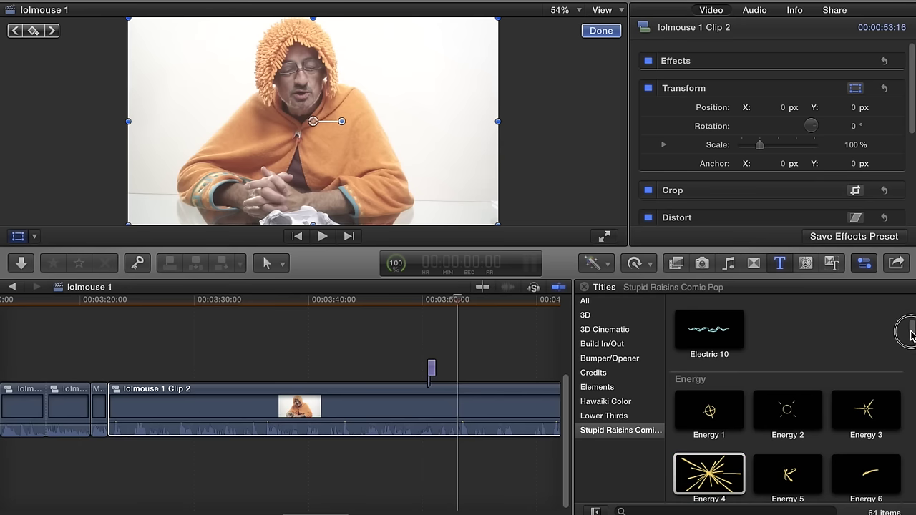
pyautogui.moveTo(911, 327); pyautogui.dragTo(911, 307)
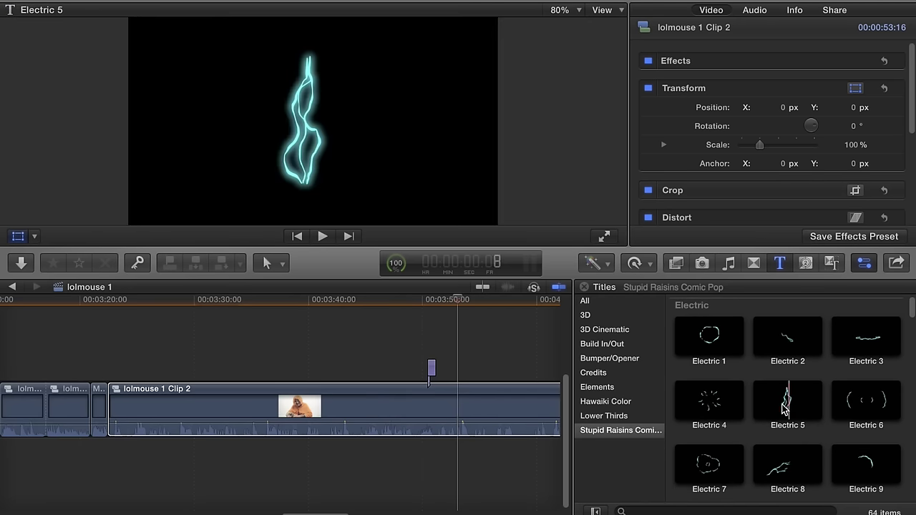
pyautogui.moveTo(771, 411); pyautogui.dragTo(231, 368)
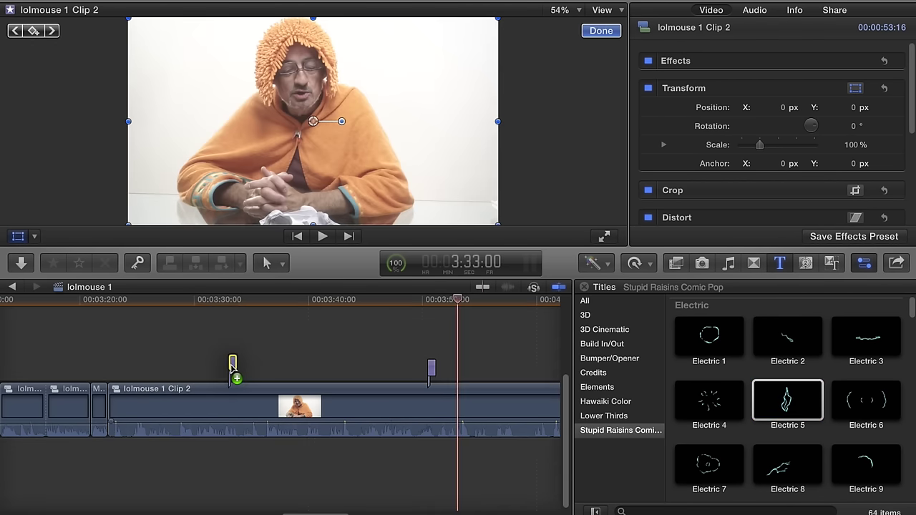
# Change the Electric 5 lightning colour from green to orange, and its glow colour to orange
pyautogui.click(233, 303)
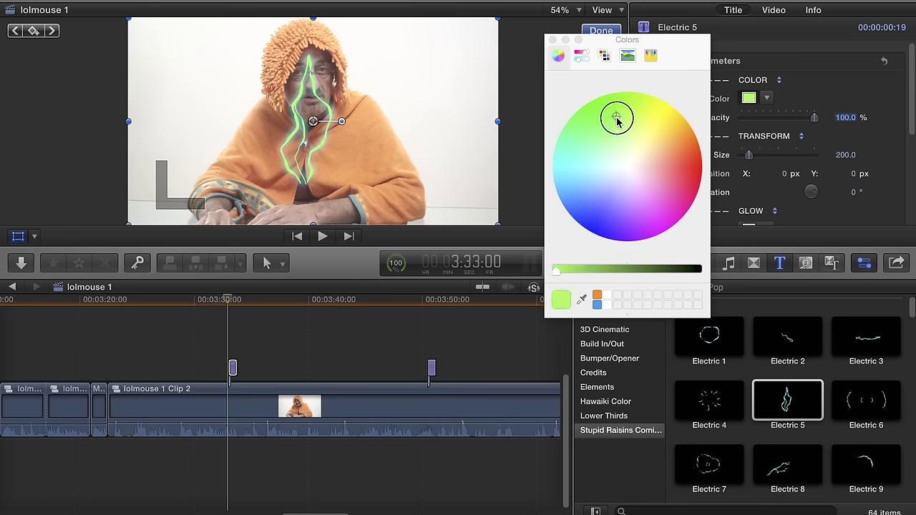
pyautogui.moveTo(618, 121); pyautogui.dragTo(694, 148)
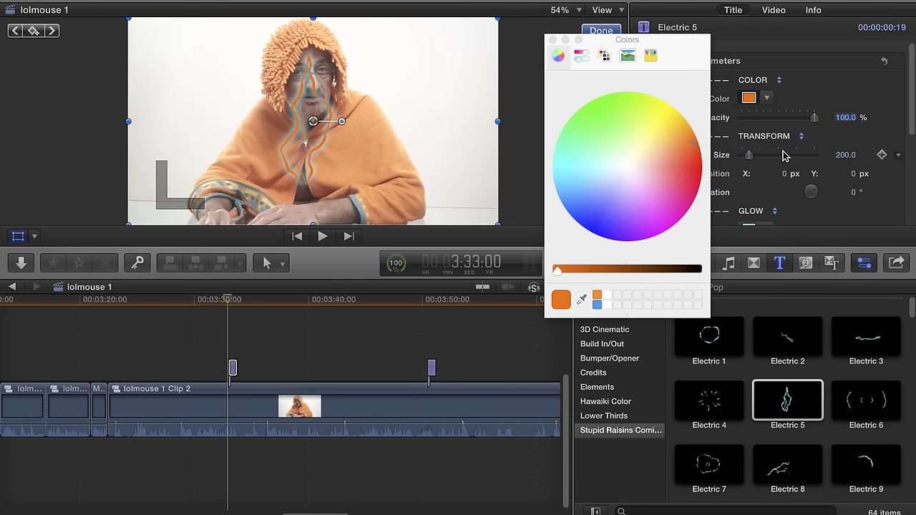
pyautogui.click(750, 227)
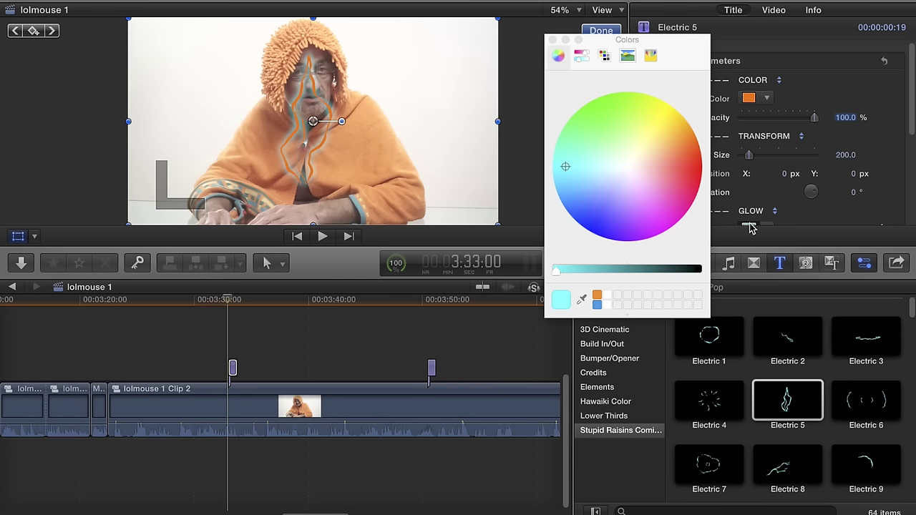
pyautogui.moveTo(631, 106); pyautogui.dragTo(693, 129)
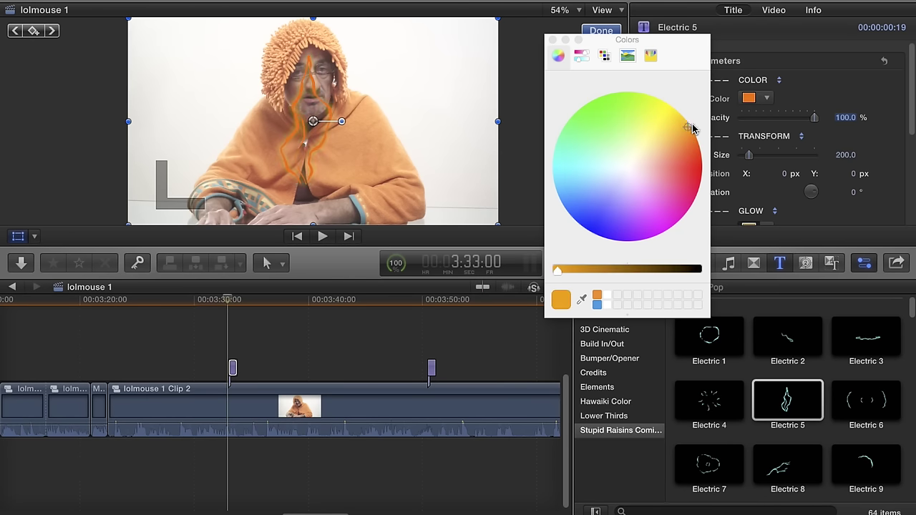
pyautogui.click(552, 39)
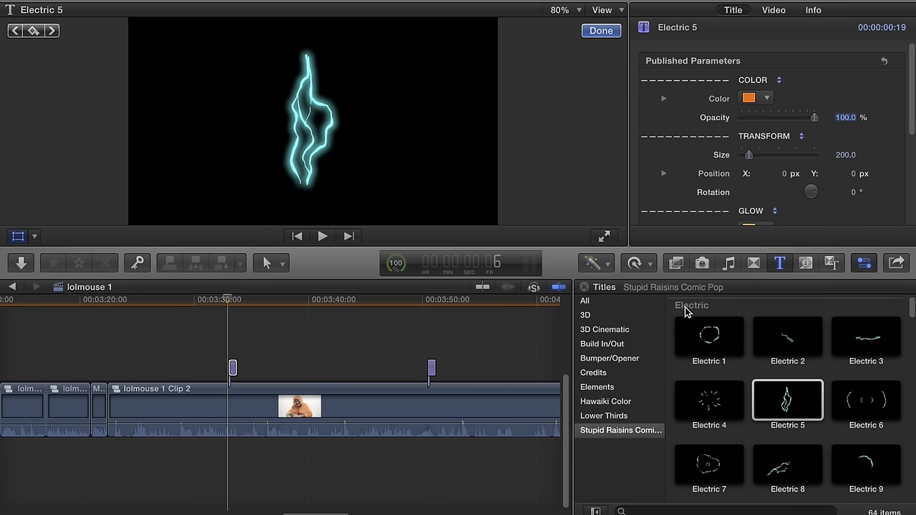
pyautogui.click(793, 421)
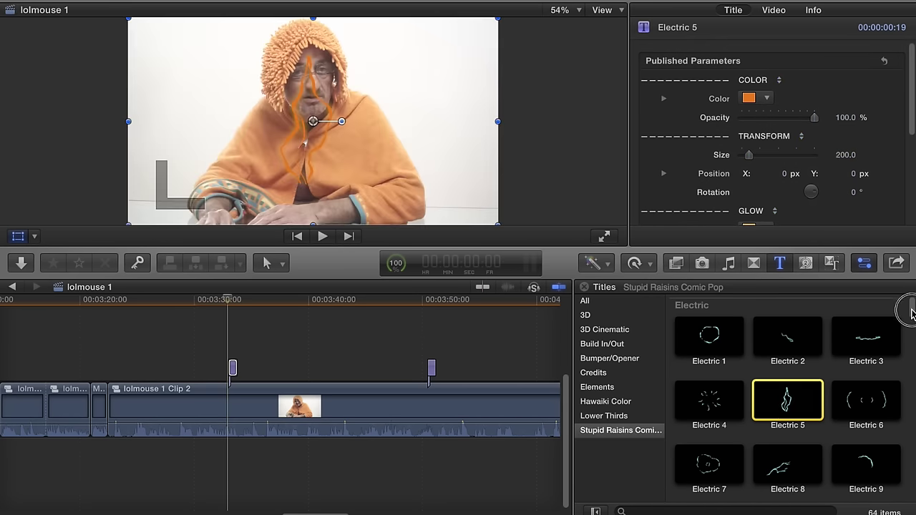
pyautogui.moveTo(913, 346); pyautogui.dragTo(911, 417)
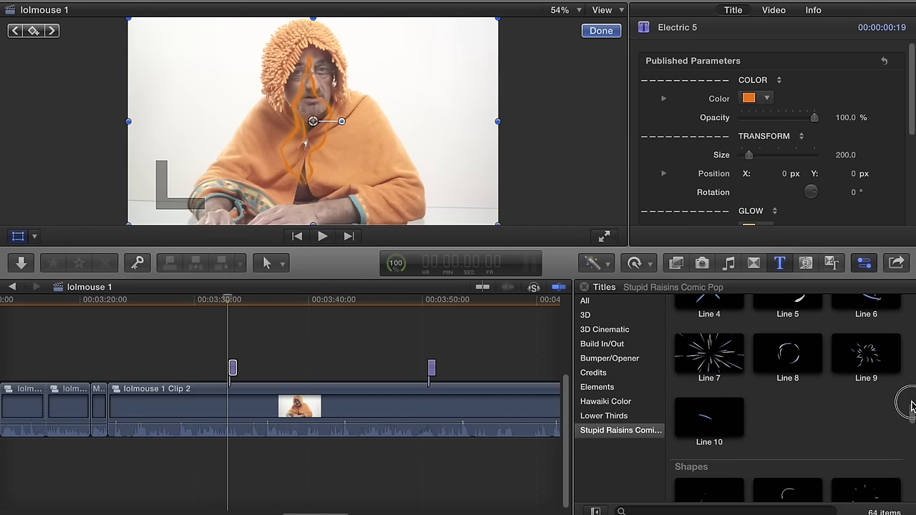
pyautogui.click(911, 405)
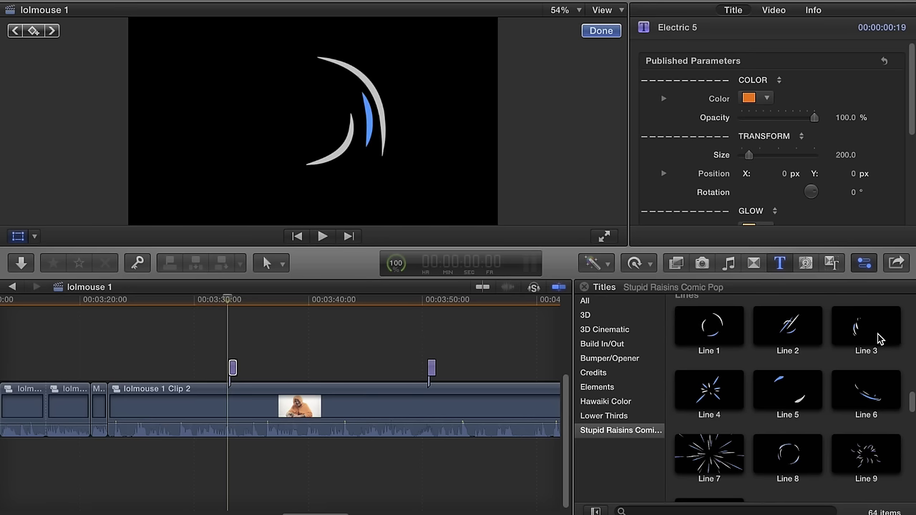
pyautogui.moveTo(907, 398); pyautogui.dragTo(913, 433)
pyautogui.scroll(-2, 913, 435)
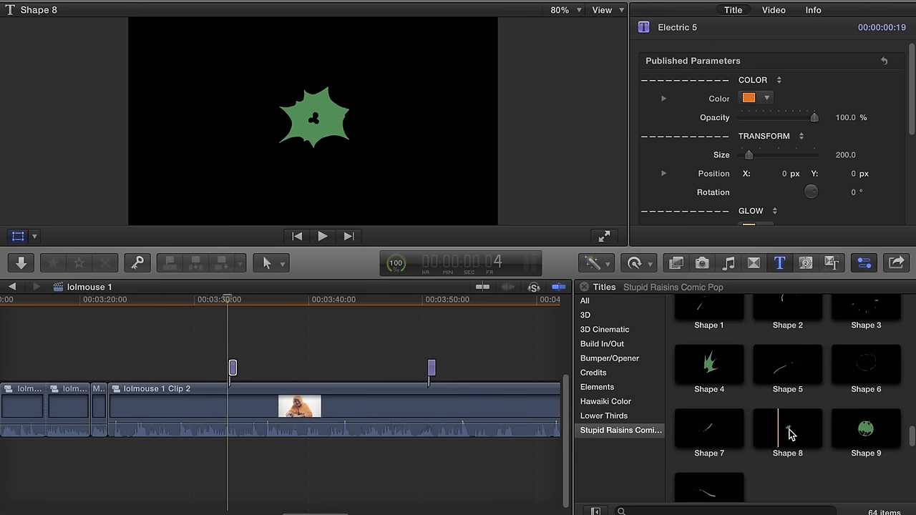
pyautogui.click(751, 363)
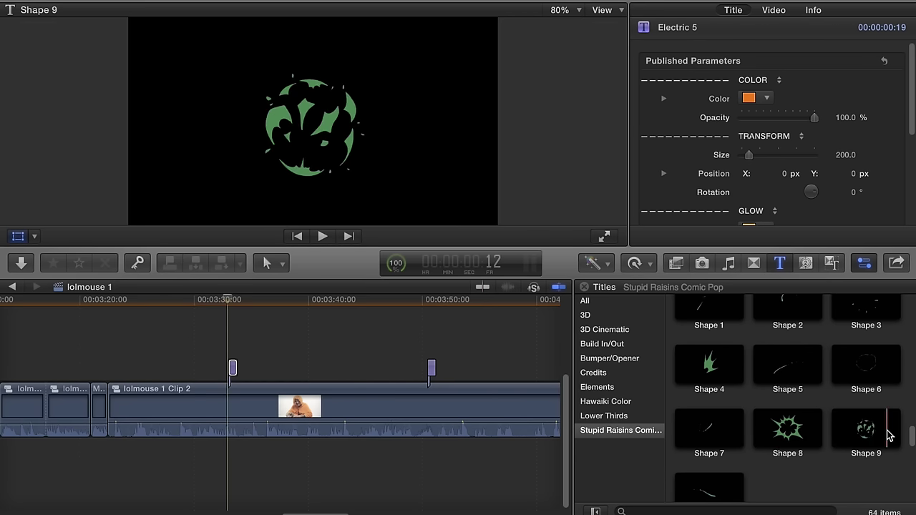
pyautogui.scroll(-5, 912, 438)
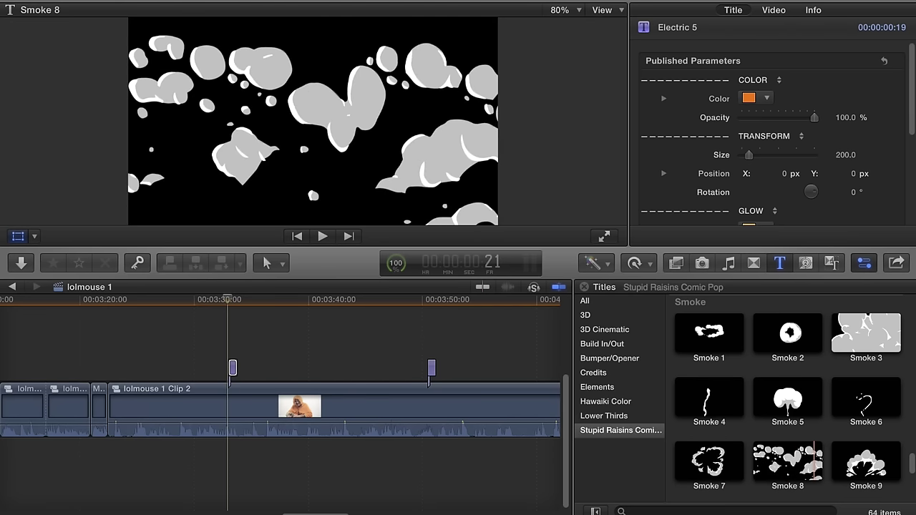
# Skim the Electric title thumbnail in the Titles browser to preview its YOUR TEXT HERE lightning
pyautogui.moveTo(912, 466); pyautogui.dragTo(912, 501)
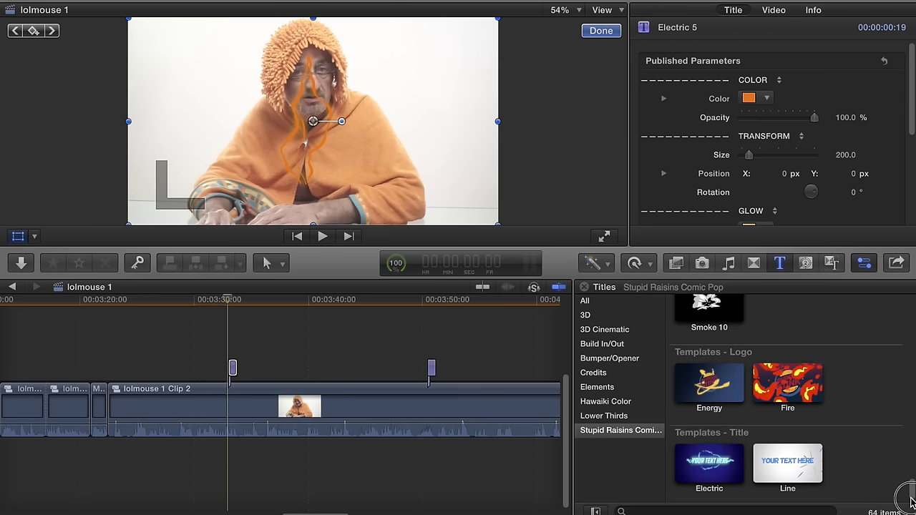